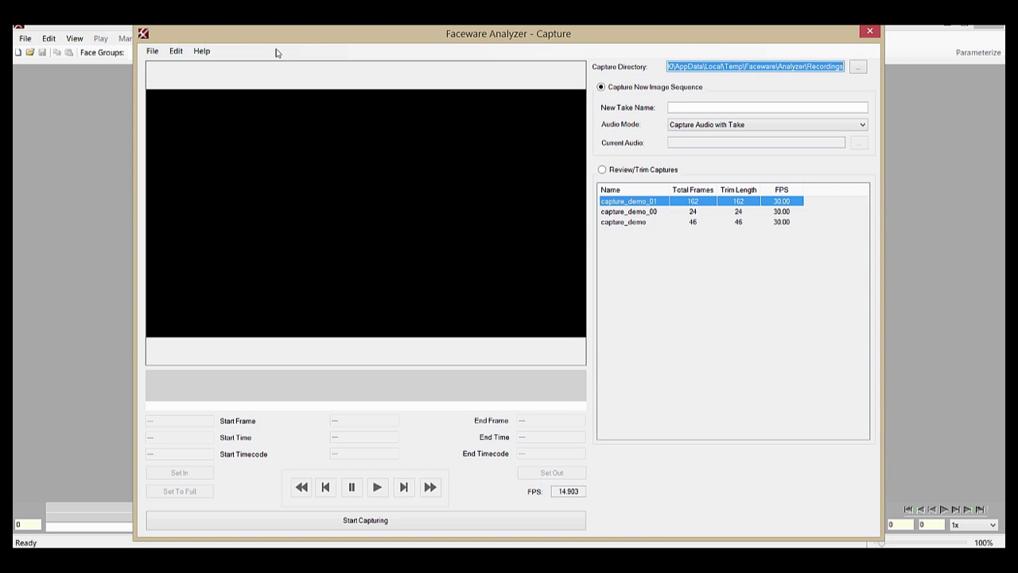
pyautogui.click(176, 51)
pyautogui.click(175, 51)
pyautogui.click(176, 51)
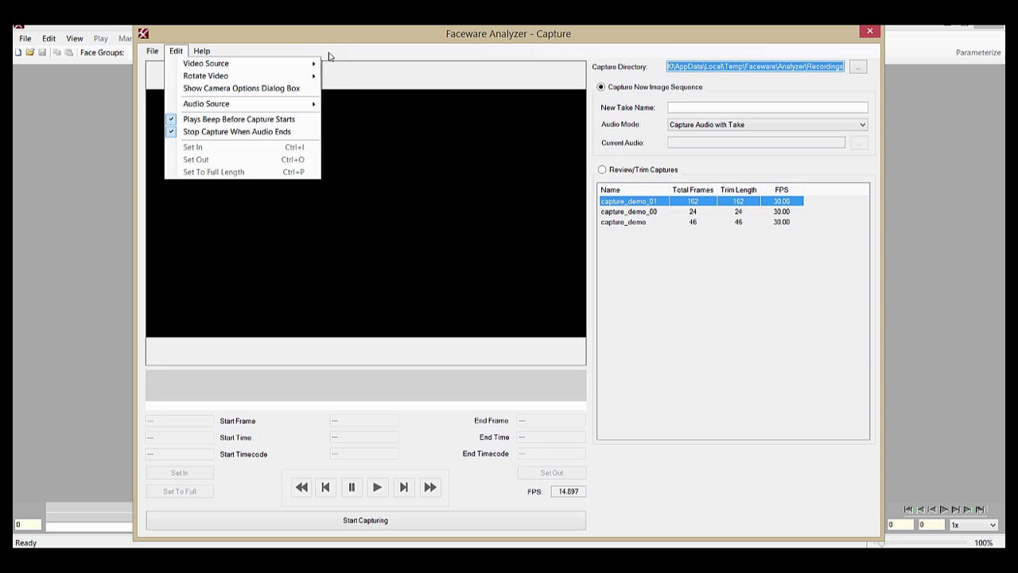
pyautogui.moveTo(306, 106)
pyautogui.click(624, 52)
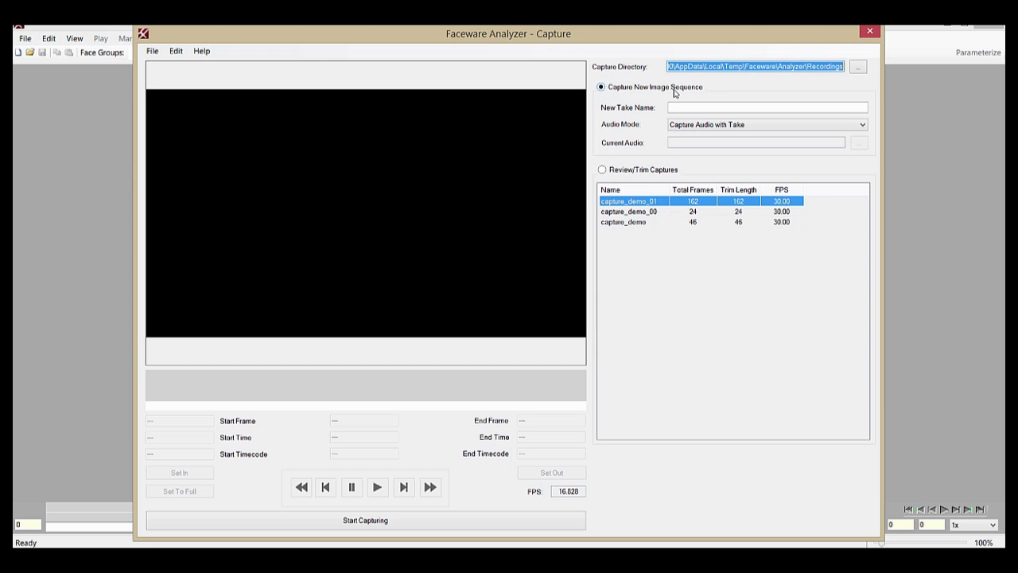
# - Set up a new image sequence capture with the take name capture_demo
pyautogui.click(601, 88)
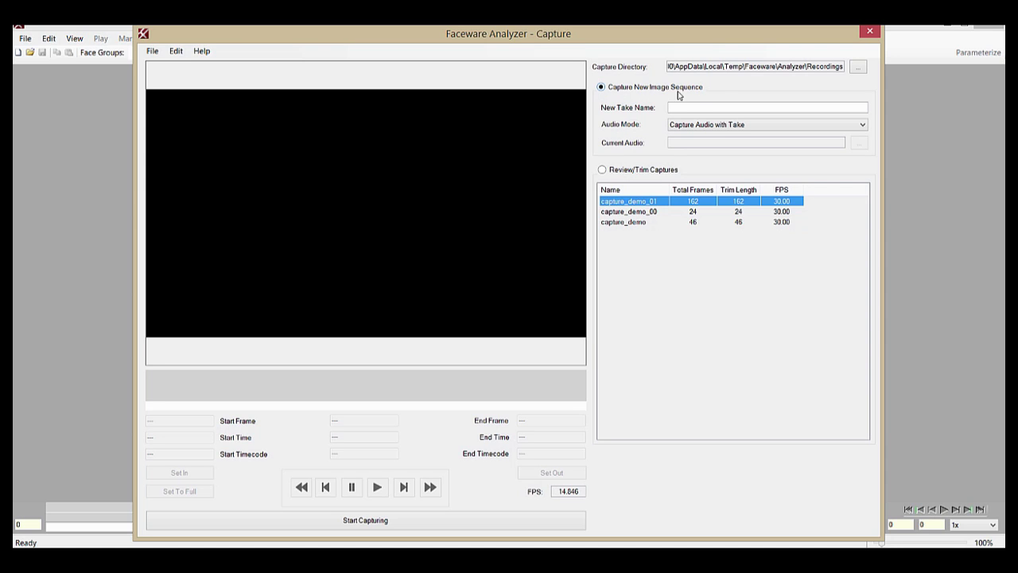
pyautogui.click(624, 87)
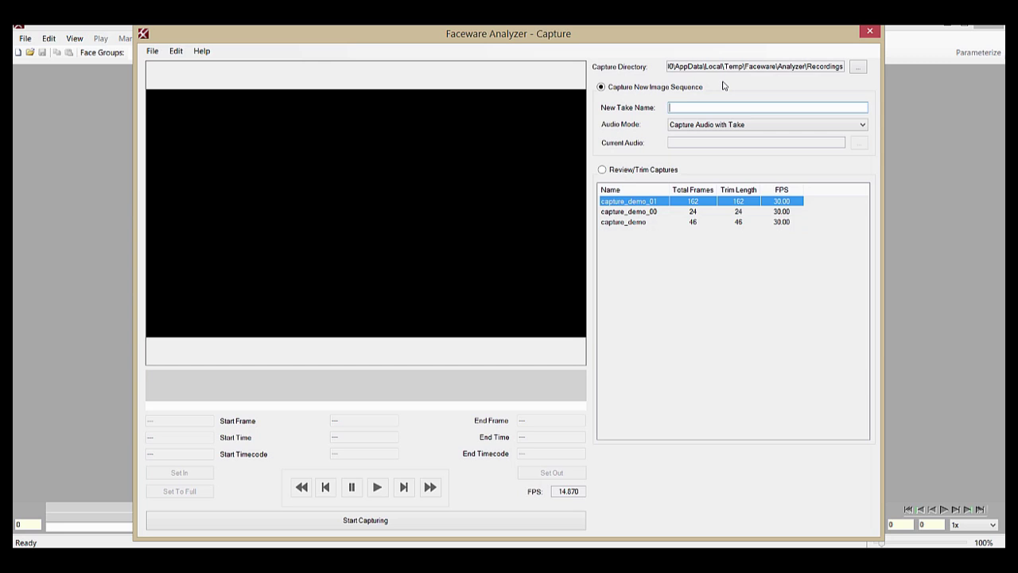
pyautogui.write('capture_demo')
# - Try the Use an Existing Audio File (Face-over) audio mode and browse for an audio file, then cancel the file selection
pyautogui.click(769, 126)
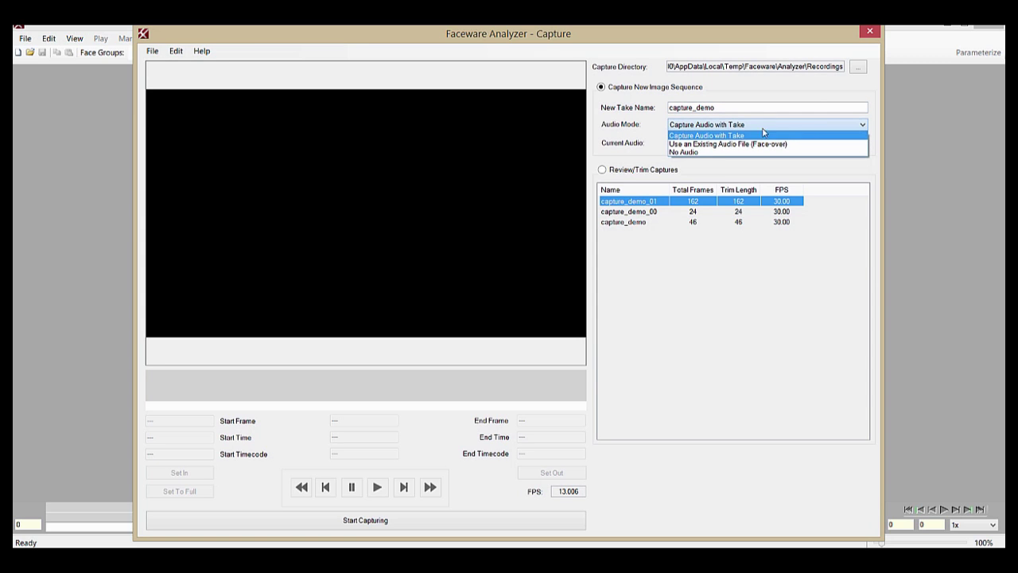
pyautogui.click(738, 136)
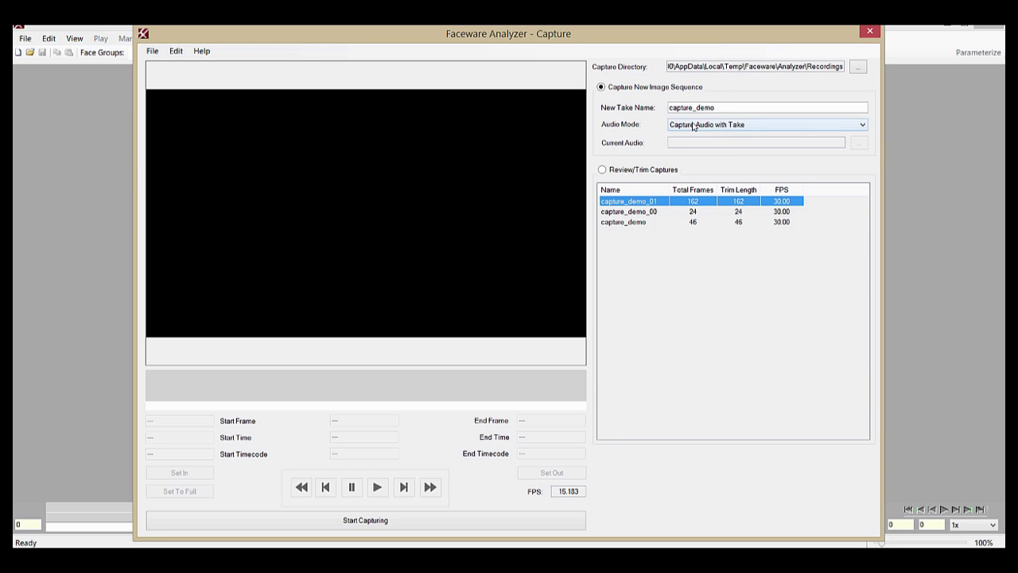
pyautogui.click(693, 126)
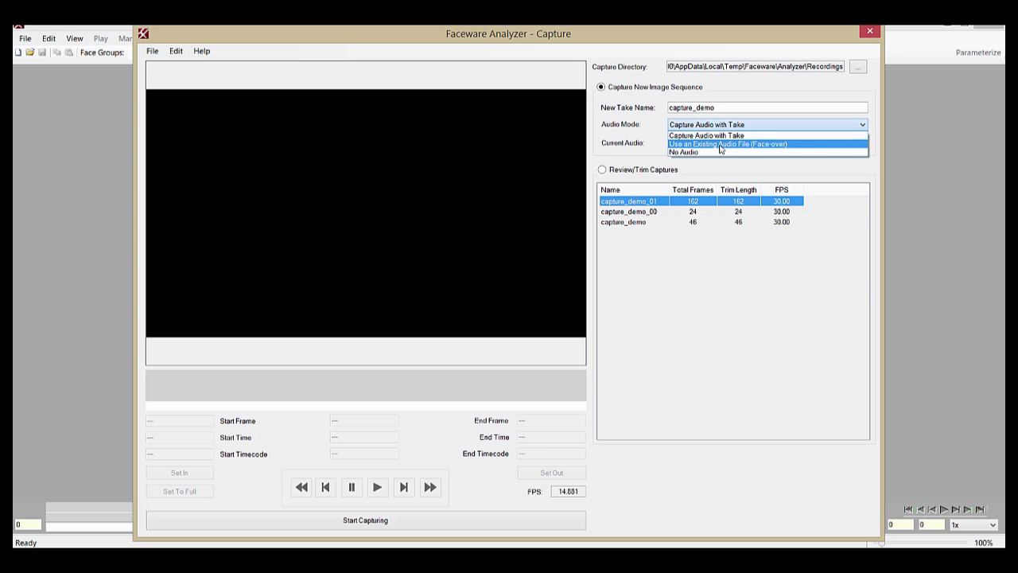
pyautogui.click(652, 126)
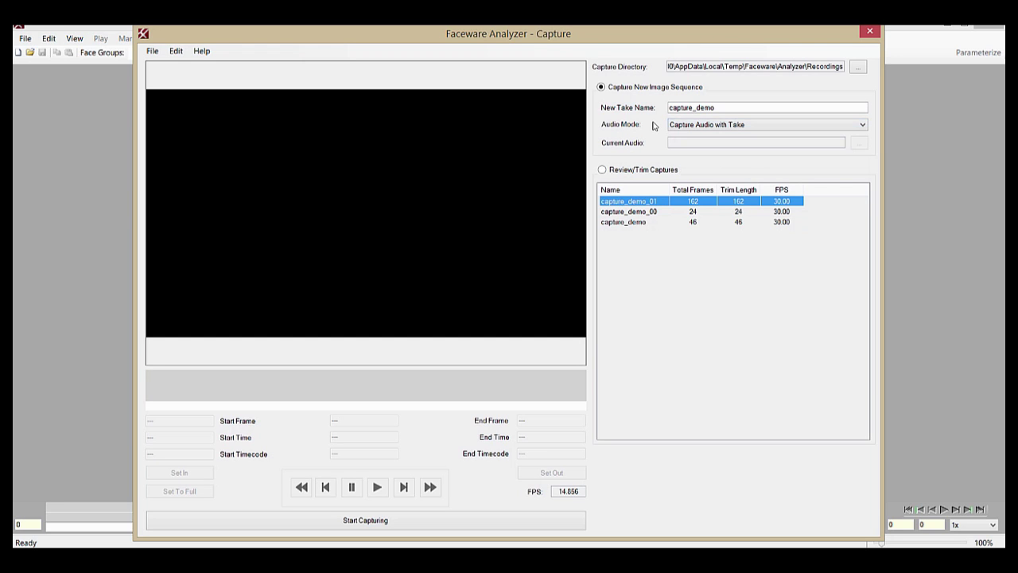
pyautogui.click(695, 126)
pyautogui.click(699, 141)
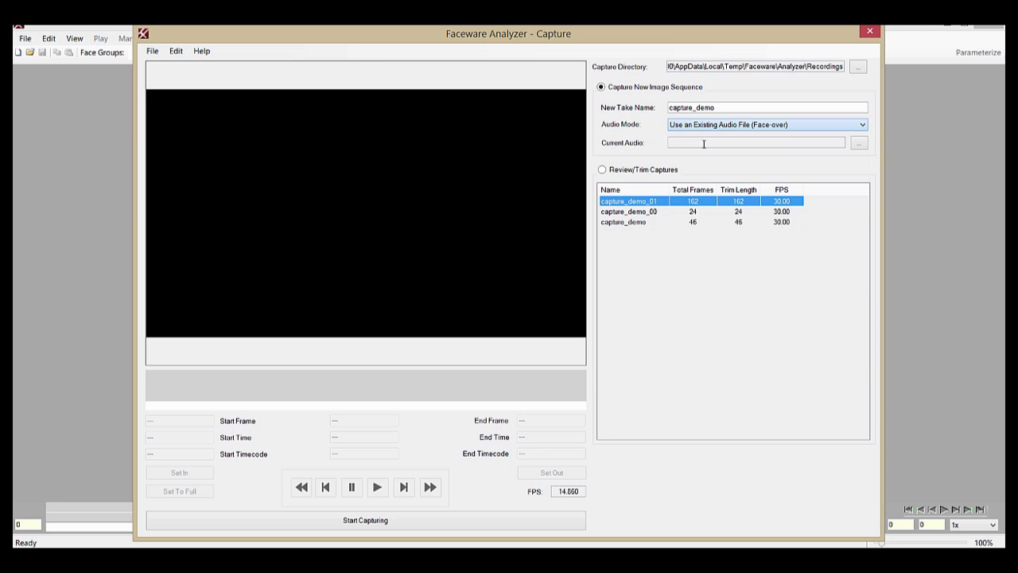
pyautogui.click(859, 144)
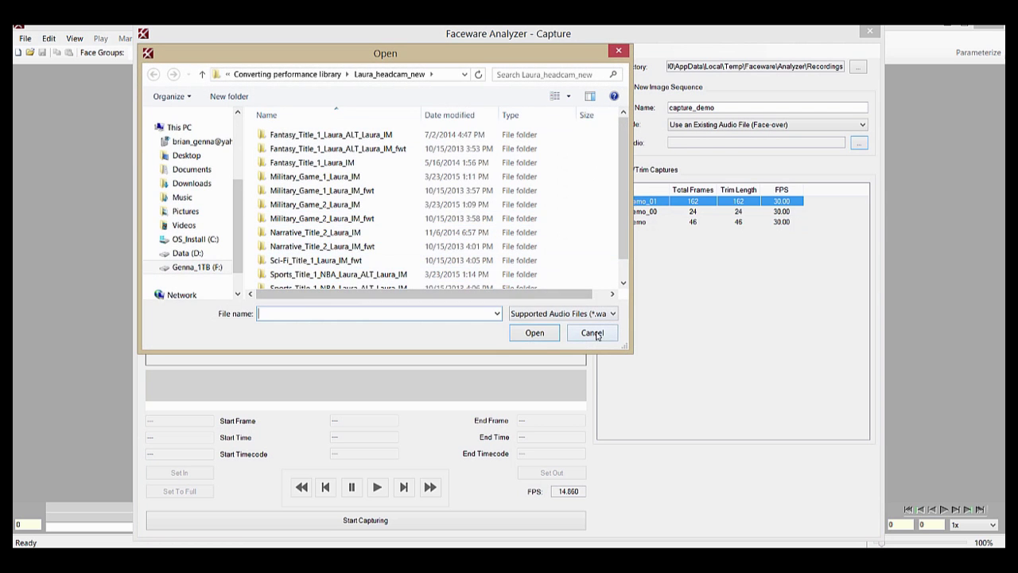
pyautogui.click(595, 332)
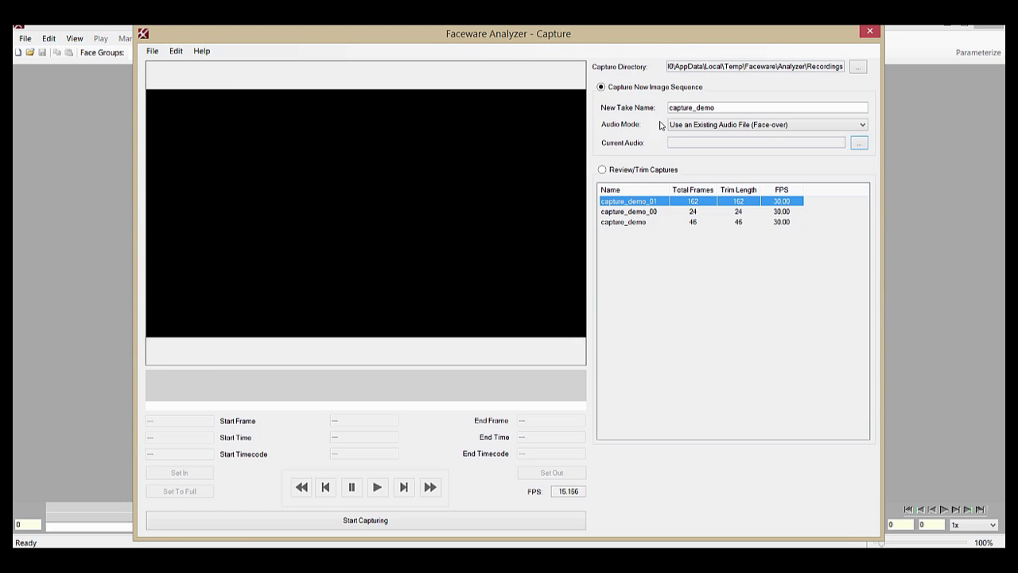
# - Record the take with the audio mode set to No Audio, and stop the capture
pyautogui.click(673, 125)
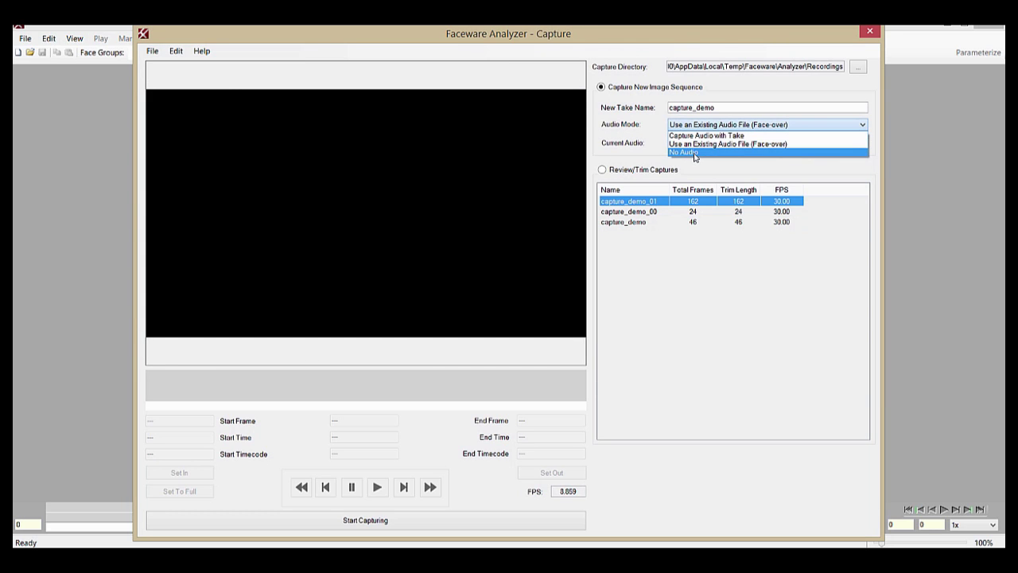
pyautogui.click(694, 152)
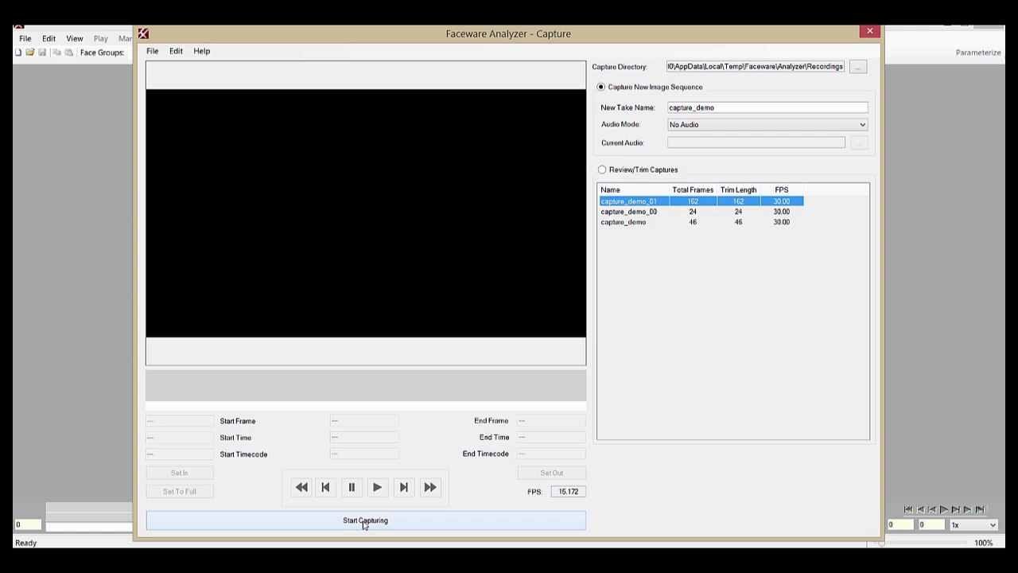
pyautogui.click(364, 520)
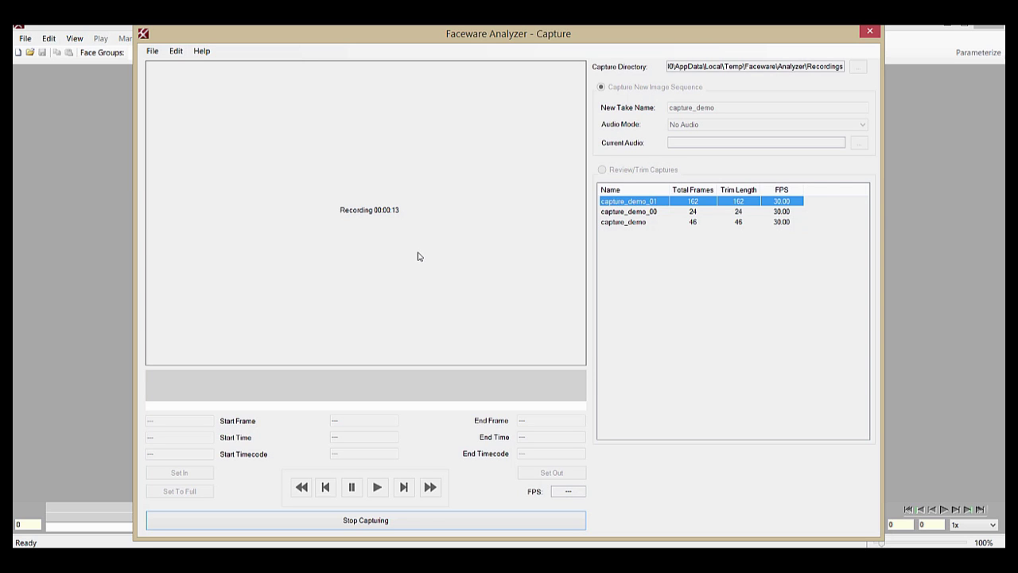
pyautogui.click(451, 520)
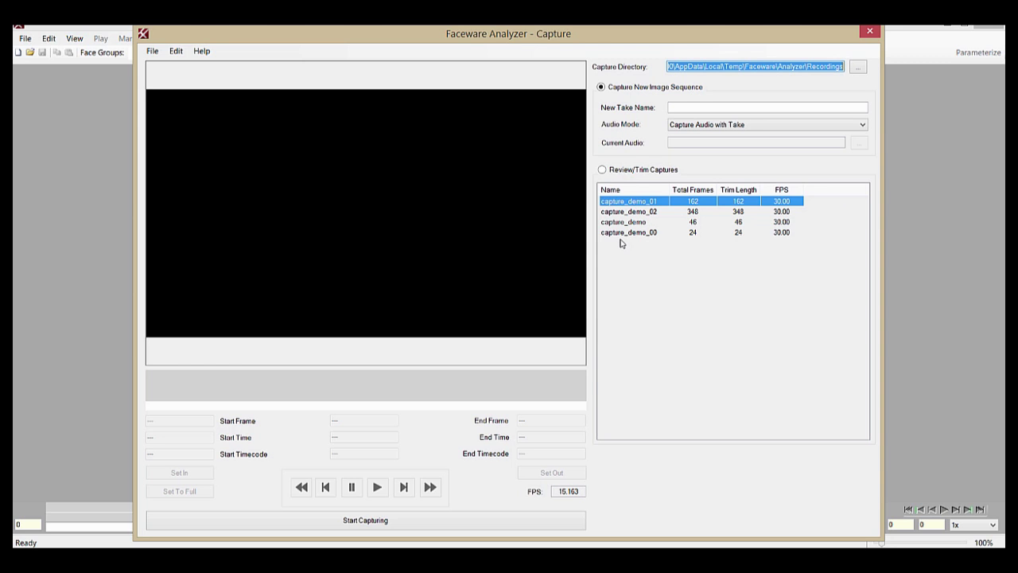
# - Switch to reviewing and trimming captures, and play back part of the capture_demo_01 take before pausing it
pyautogui.click(603, 171)
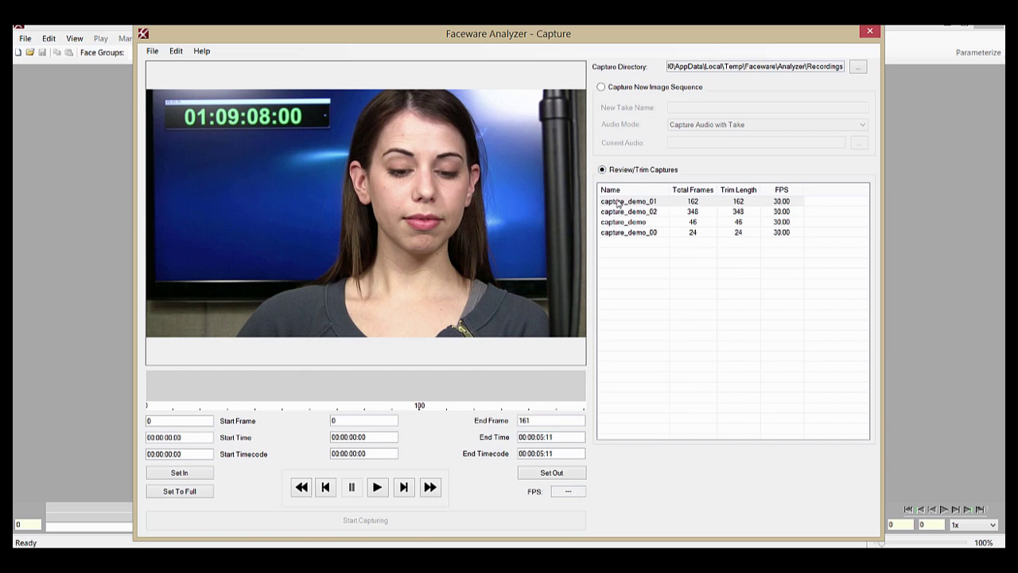
pyautogui.click(617, 202)
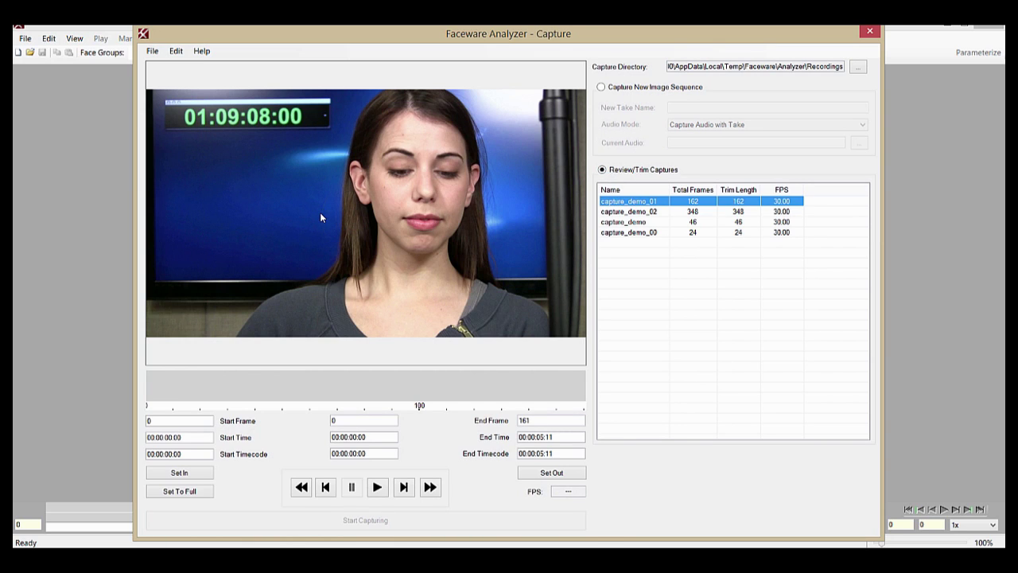
pyautogui.click(379, 492)
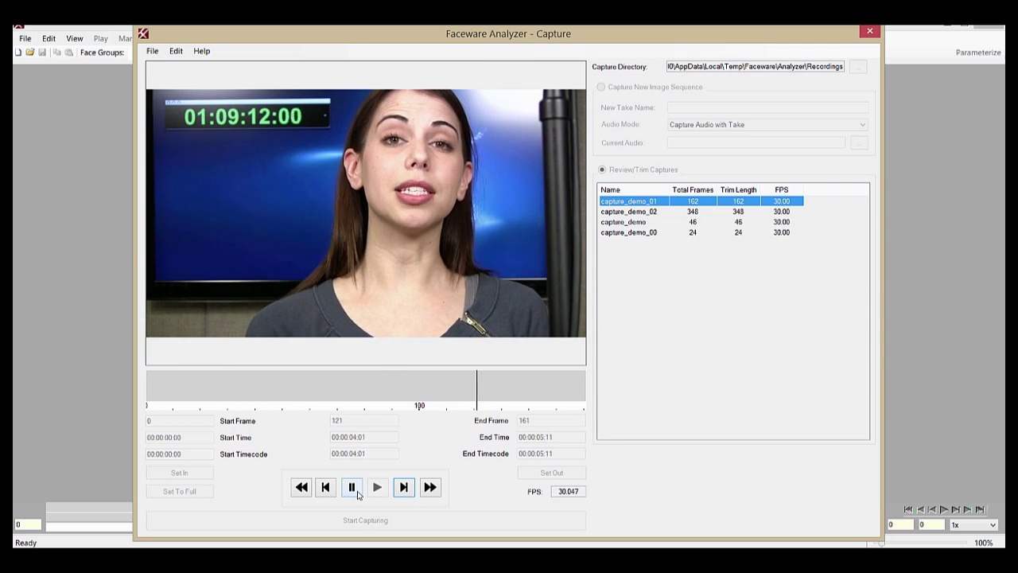
pyautogui.click(351, 486)
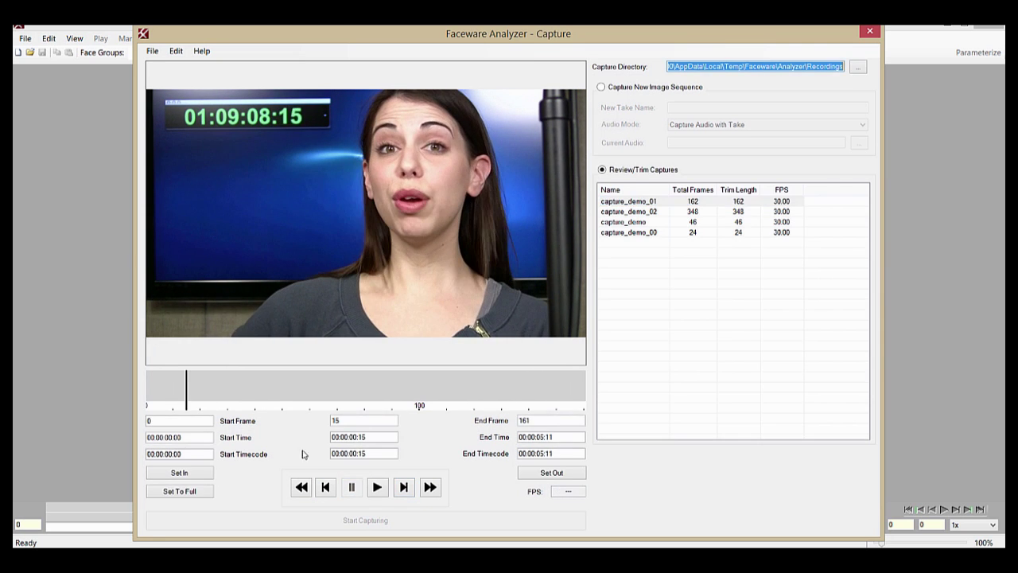
# - Scrub through the capture_demo_01 take at several points along its timeline
pyautogui.click(420, 393)
pyautogui.moveTo(430, 400); pyautogui.dragTo(131, 441)
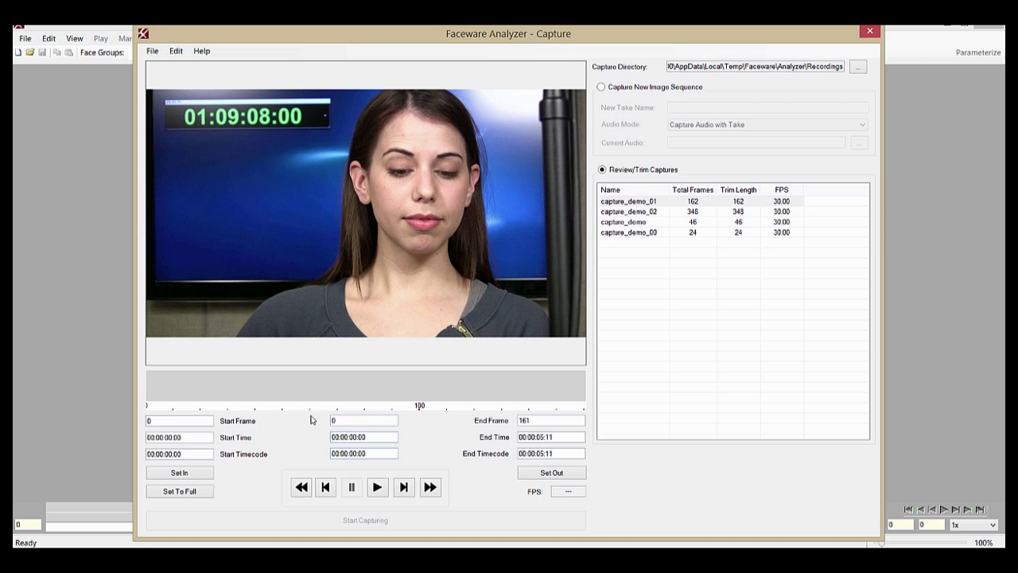
pyautogui.moveTo(311, 407)
pyautogui.mouseDown()
pyautogui.moveTo(374, 403)
pyautogui.moveTo(295, 397)
pyautogui.mouseUp()
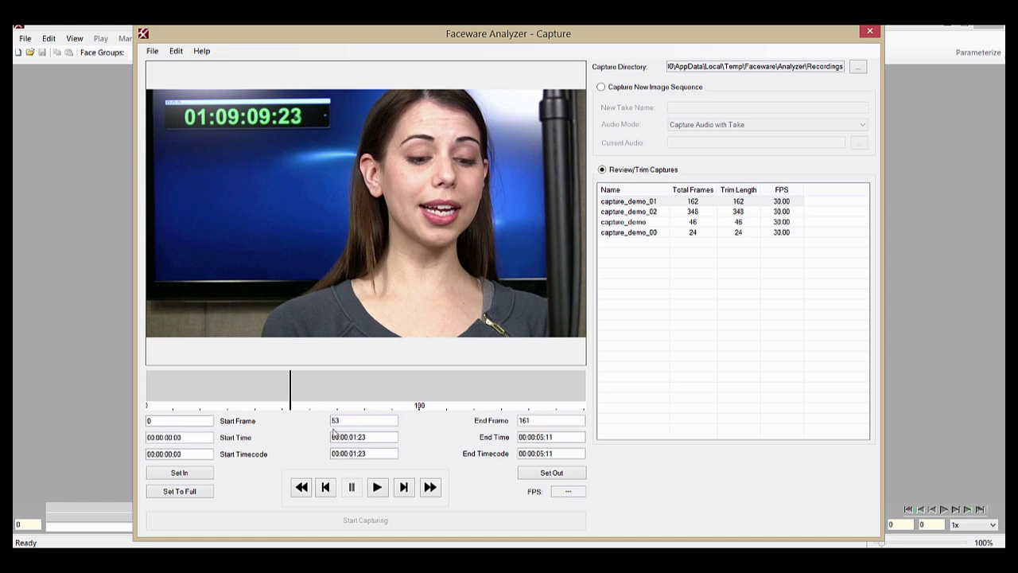
pyautogui.click(372, 410)
pyautogui.click(462, 409)
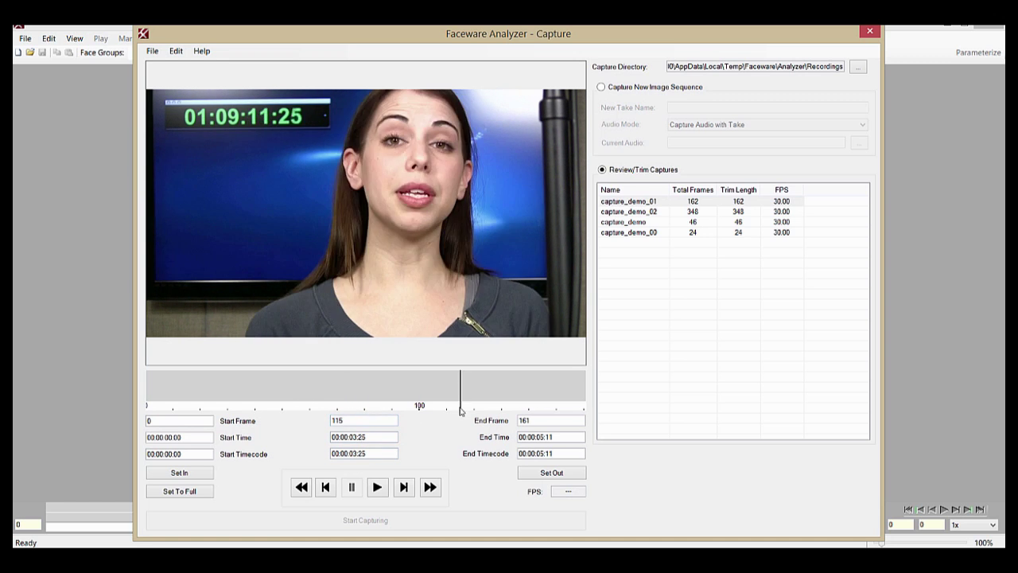
pyautogui.click(247, 407)
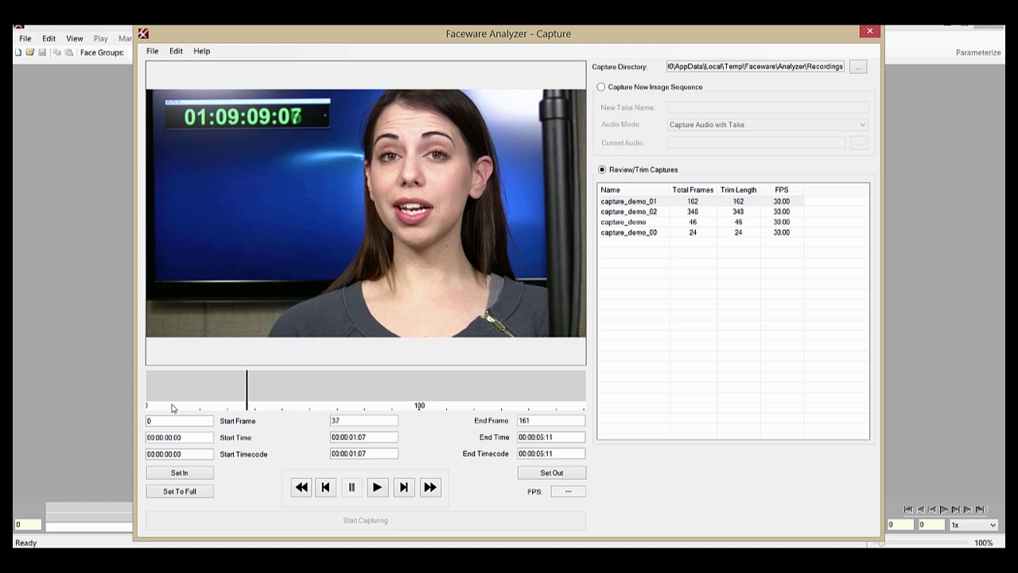
# - Set the take's in point at frame 50 using the playhead, and restore the trim to full length
pyautogui.moveTo(172, 408); pyautogui.dragTo(283, 403)
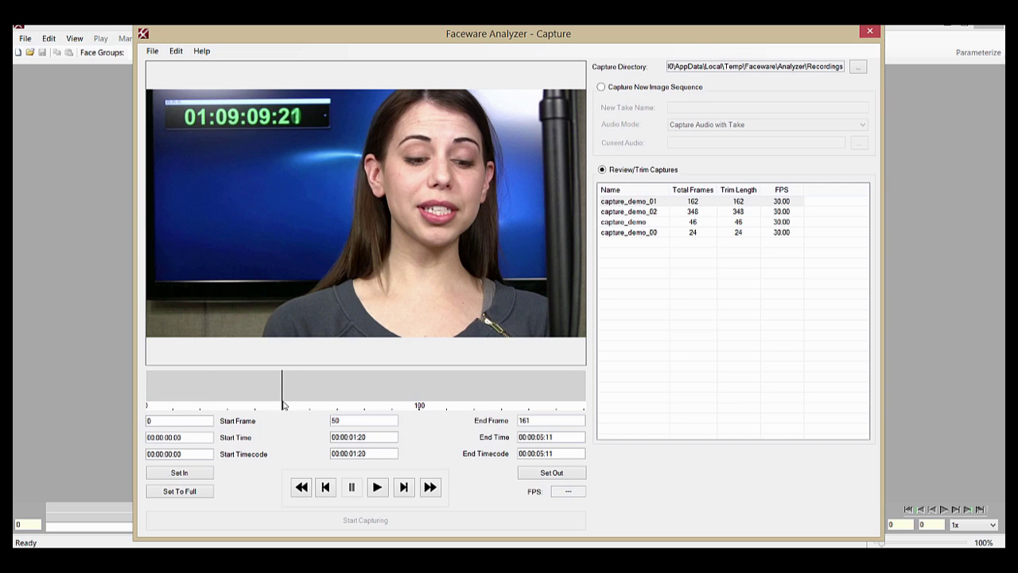
pyautogui.click(200, 474)
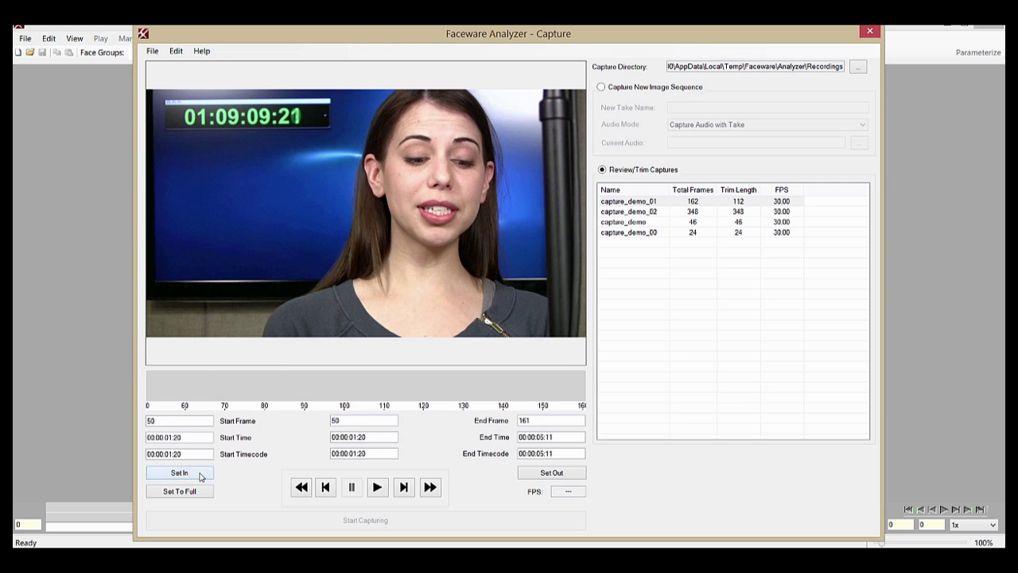
pyautogui.click(193, 490)
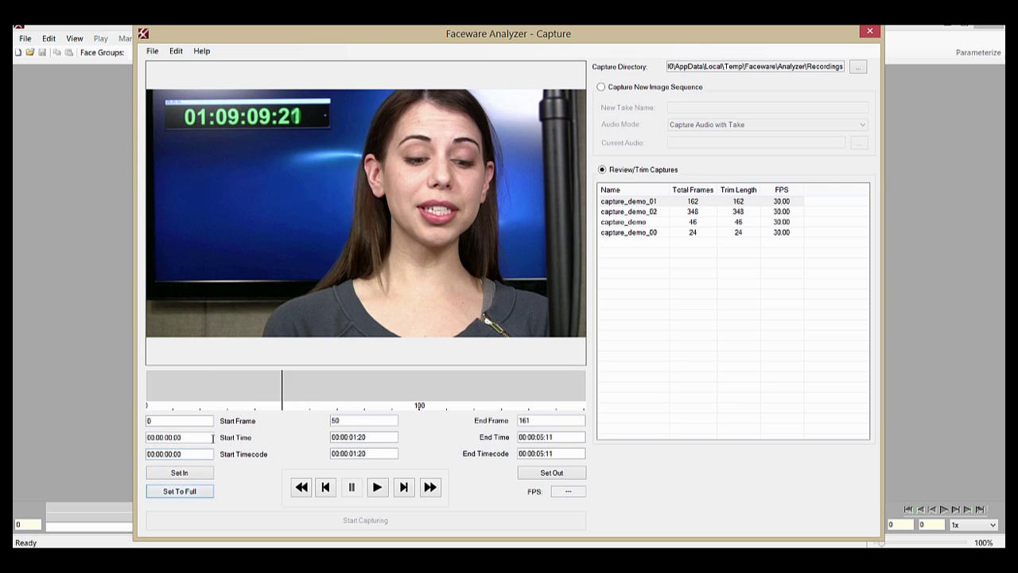
# - Enter 50 as the take's start frame, and reset the trim to the full length again
pyautogui.doubleClick(149, 420)
pyautogui.write('50')
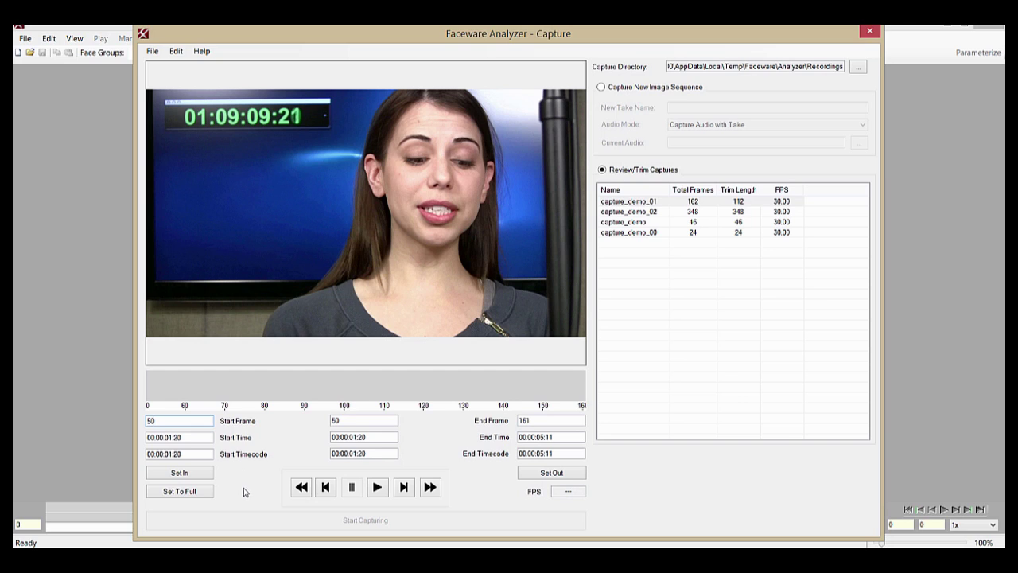
pyautogui.click(189, 493)
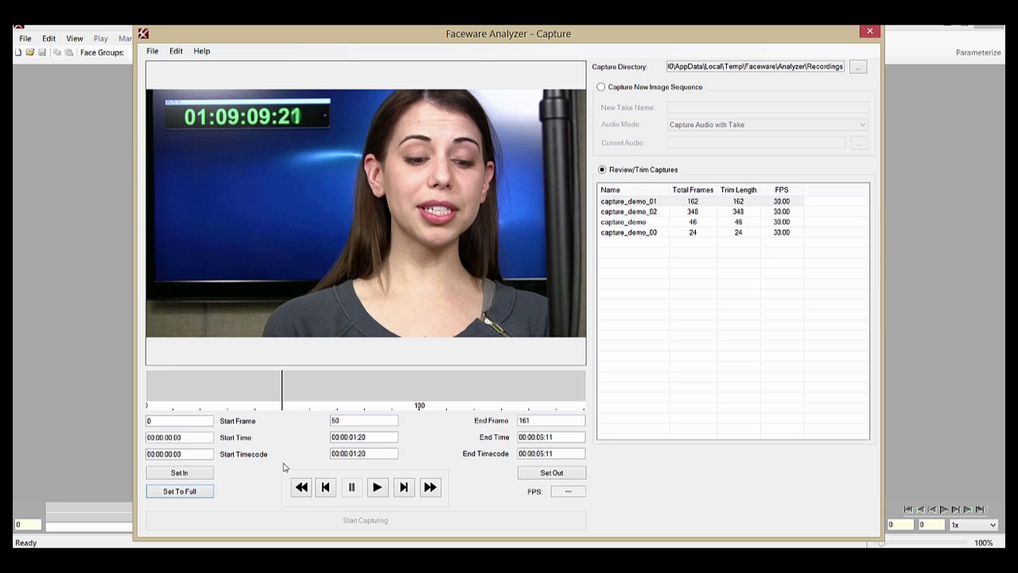
pyautogui.click(151, 51)
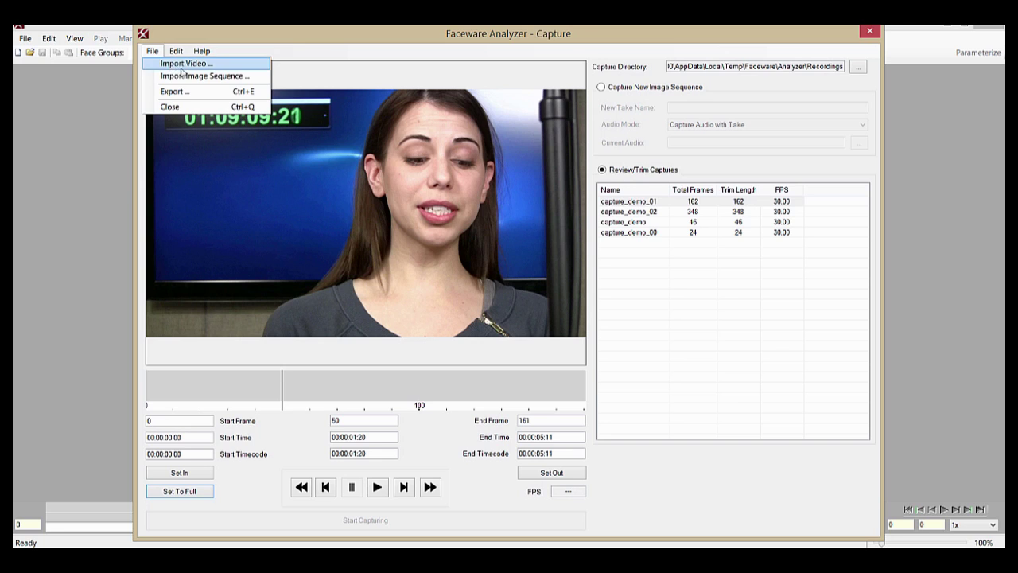
pyautogui.click(327, 50)
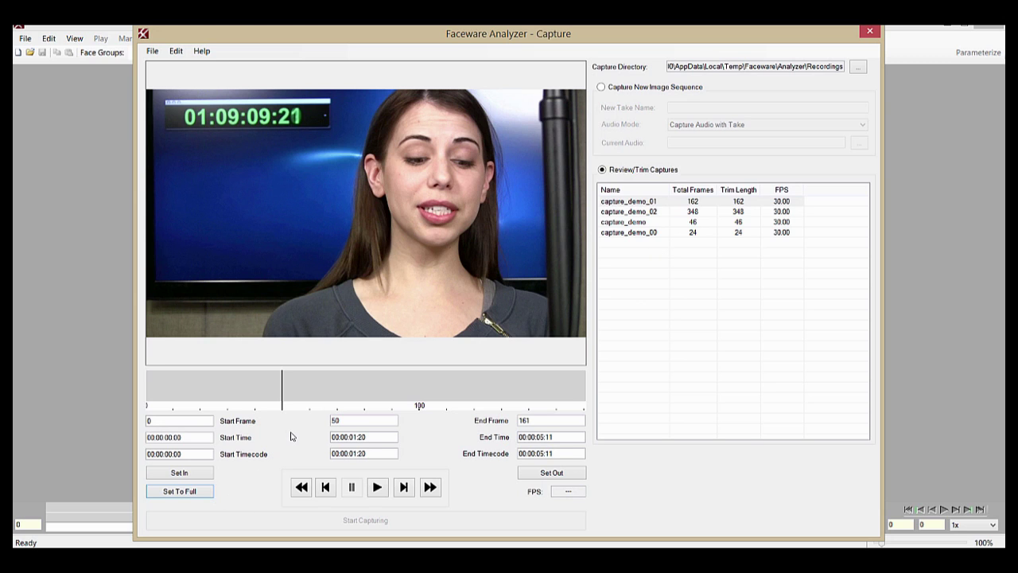
# - Return the playhead to frame 0 and start a new job from the capture_demo_01 take
pyautogui.moveTo(278, 407); pyautogui.dragTo(109, 404)
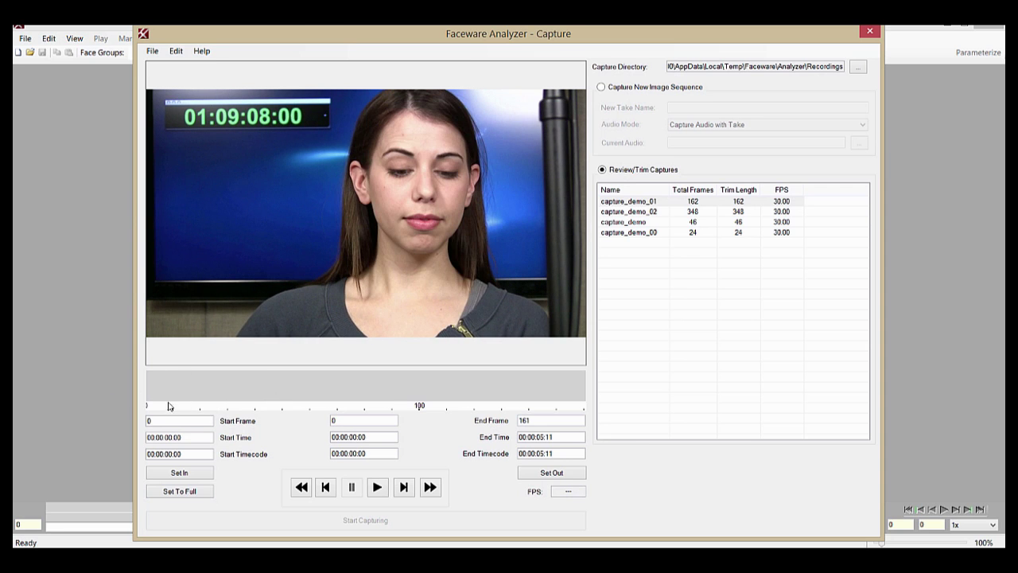
pyautogui.click(646, 203)
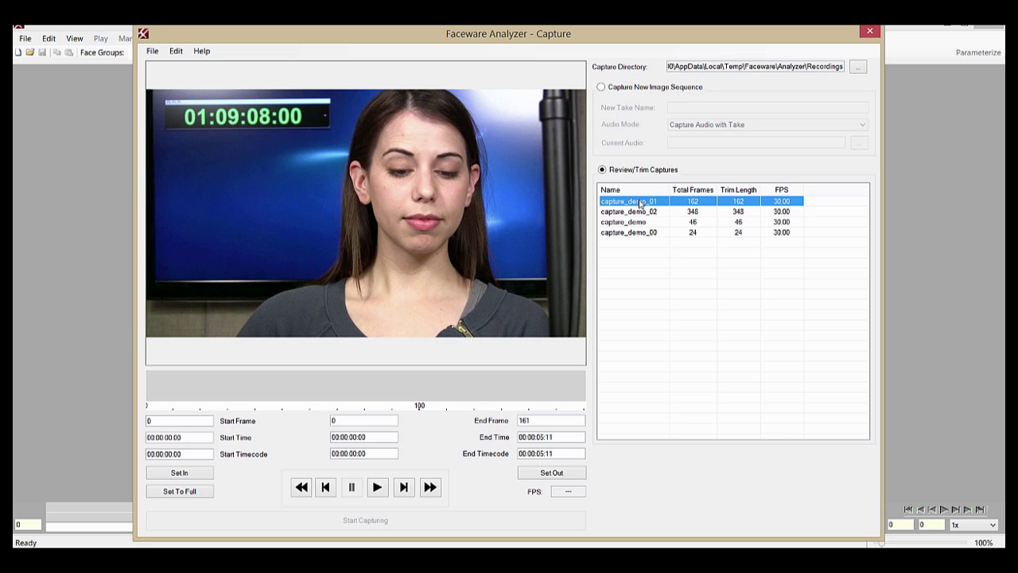
pyautogui.rightClick(641, 203)
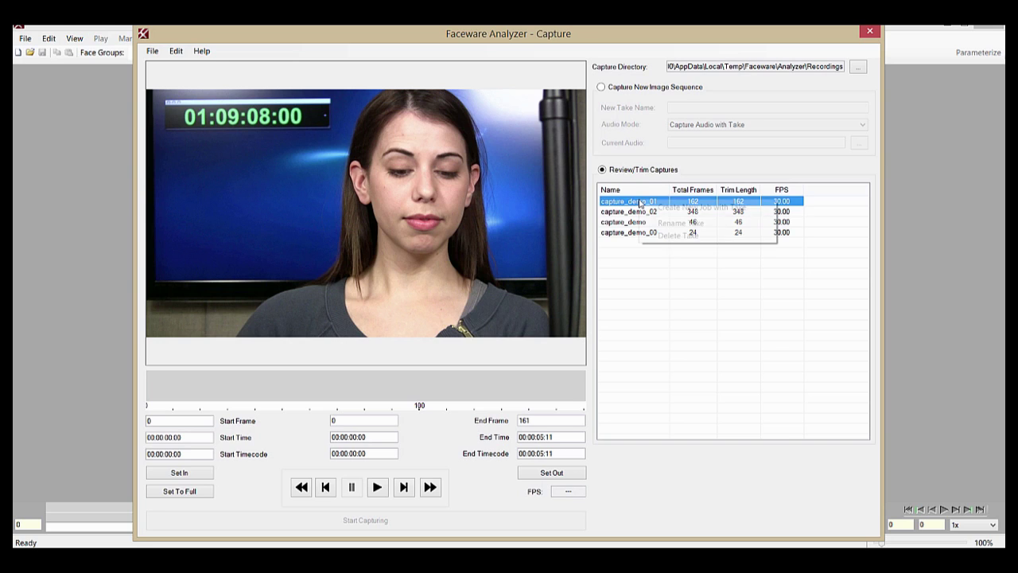
pyautogui.click(744, 208)
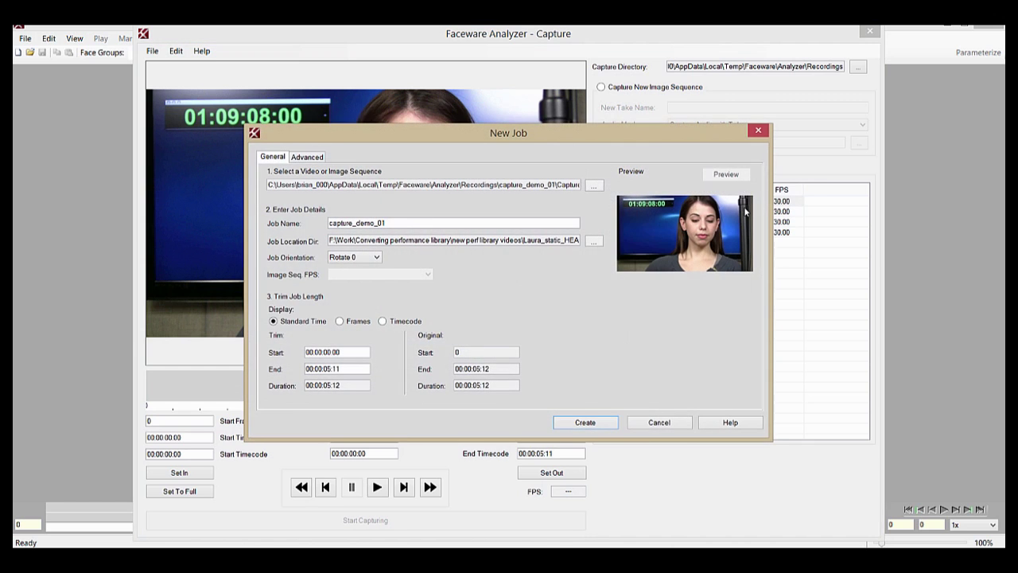